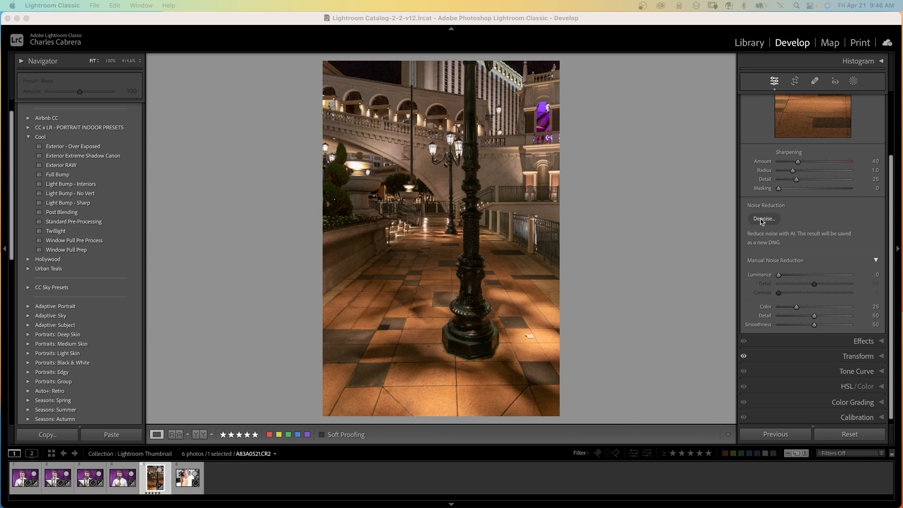
Run AI Denoise on the night walkway photo at a medium amount, checking the preview while adjusting the strength.
{"action": "left_click", "coordinate": [877, 262]}
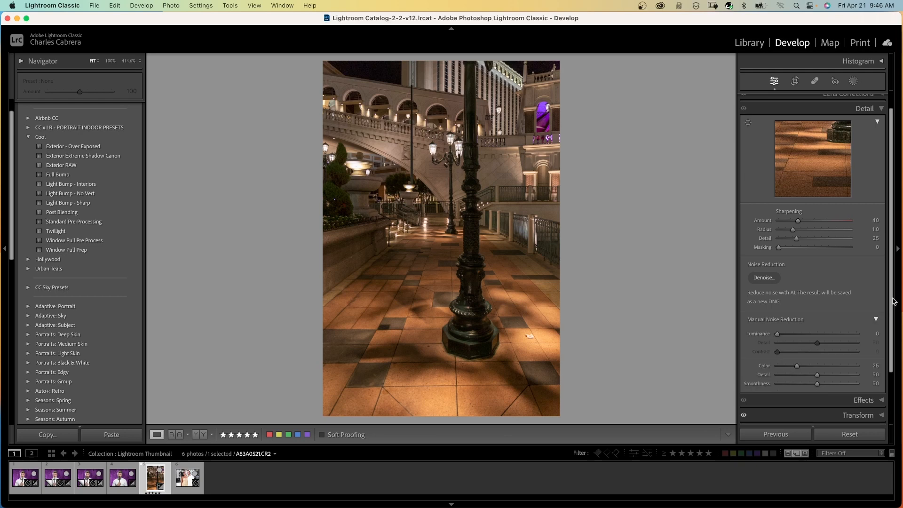
{"action": "scroll", "coordinate": [894, 302], "scroll_direction": "down", "scroll_amount": 3}
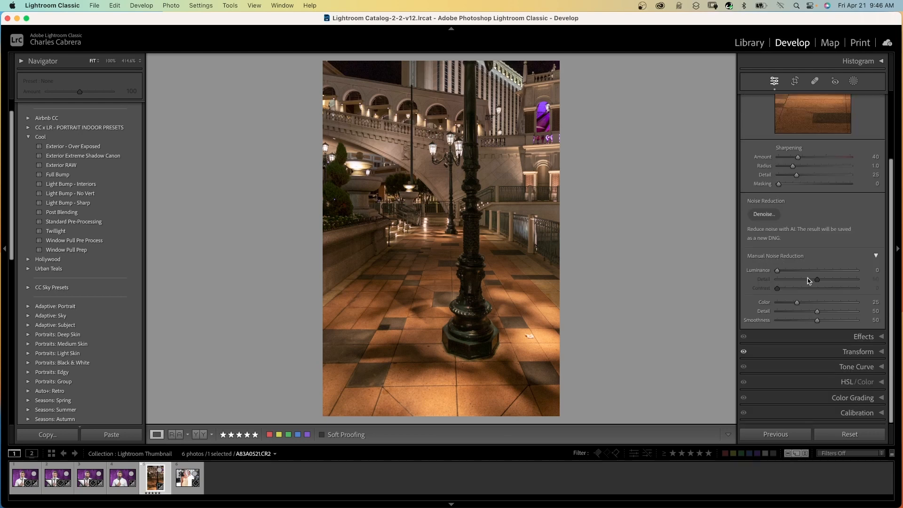
{"action": "left_click", "coordinate": [764, 215]}
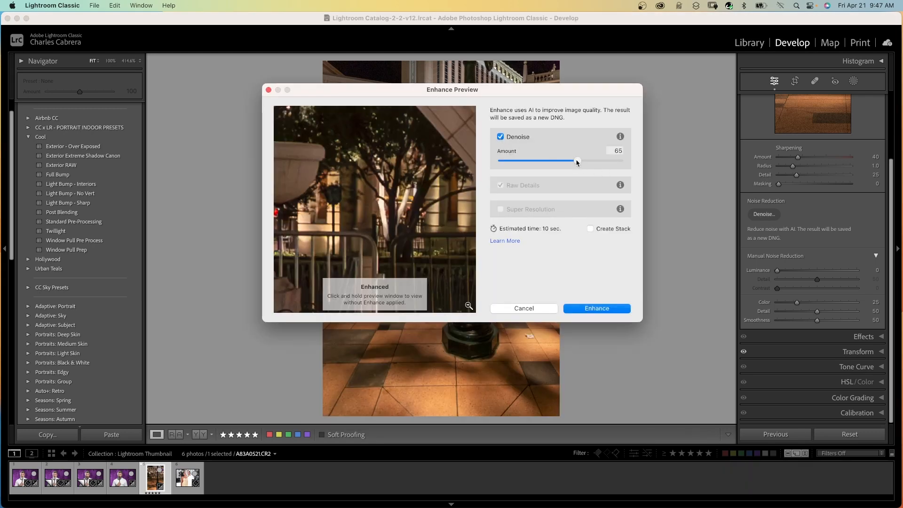
{"action": "mouse_move", "coordinate": [577, 162]}
{"action": "left_mouse_down"}
{"action": "mouse_move", "coordinate": [547, 162]}
{"action": "mouse_move", "coordinate": [562, 161]}
{"action": "left_mouse_up"}
{"action": "left_click", "coordinate": [391, 228]}
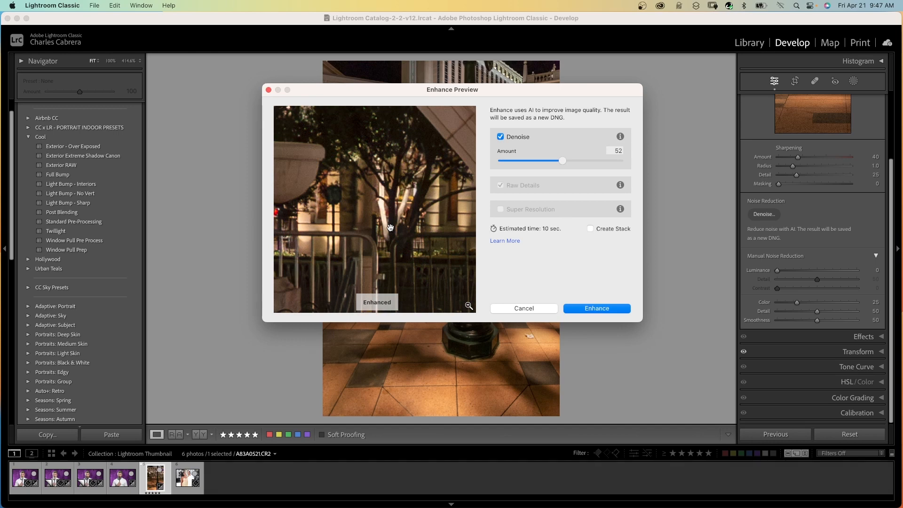
{"action": "left_click_drag", "start_coordinate": [563, 161], "coordinate": [637, 165]}
{"action": "left_click_drag", "start_coordinate": [621, 161], "coordinate": [571, 161]}
{"action": "left_click", "coordinate": [589, 310]}
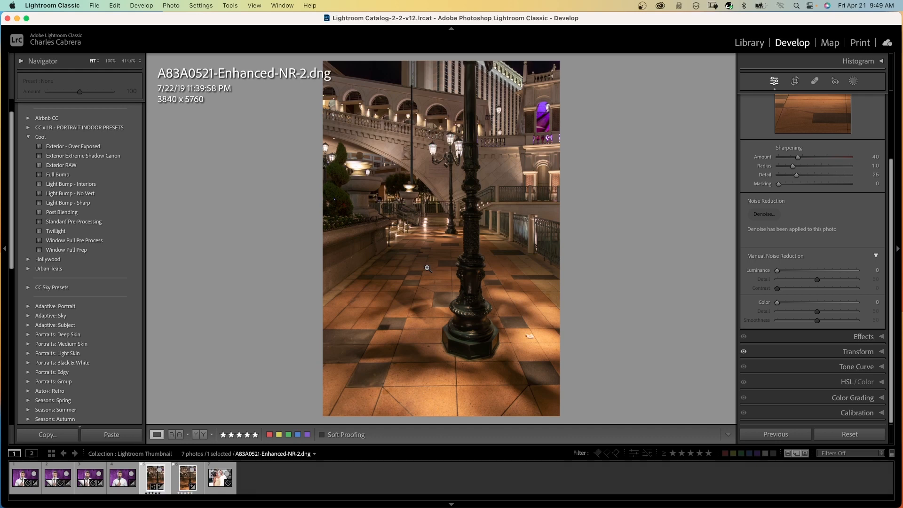
Compare the denoised DNG with the original A83A0521.CR2, zoomed in on the lamp post and in side-by-side view.
{"action": "left_click", "coordinate": [471, 235]}
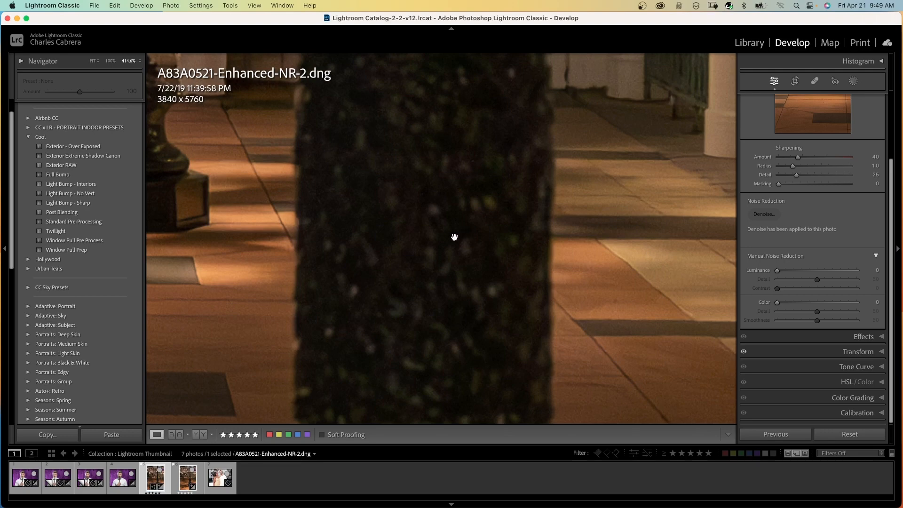
{"action": "key", "text": "Right"}
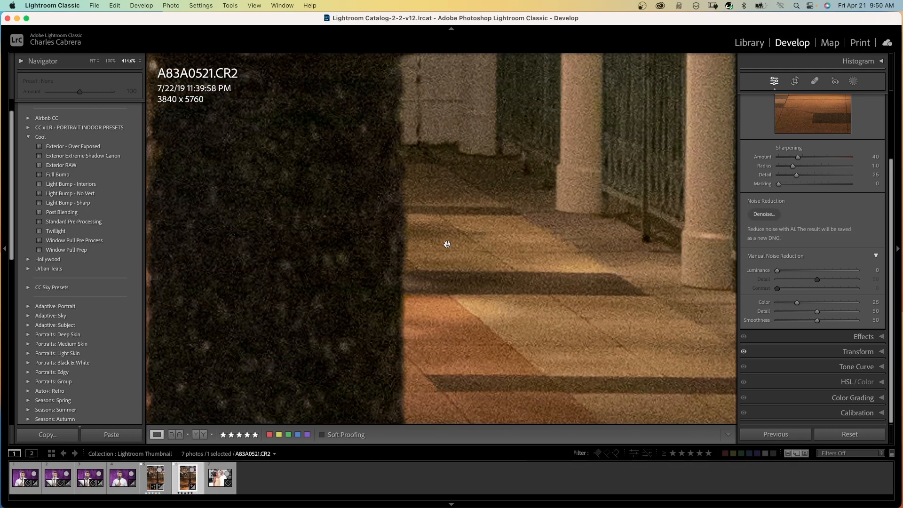
{"action": "left_click", "coordinate": [351, 262]}
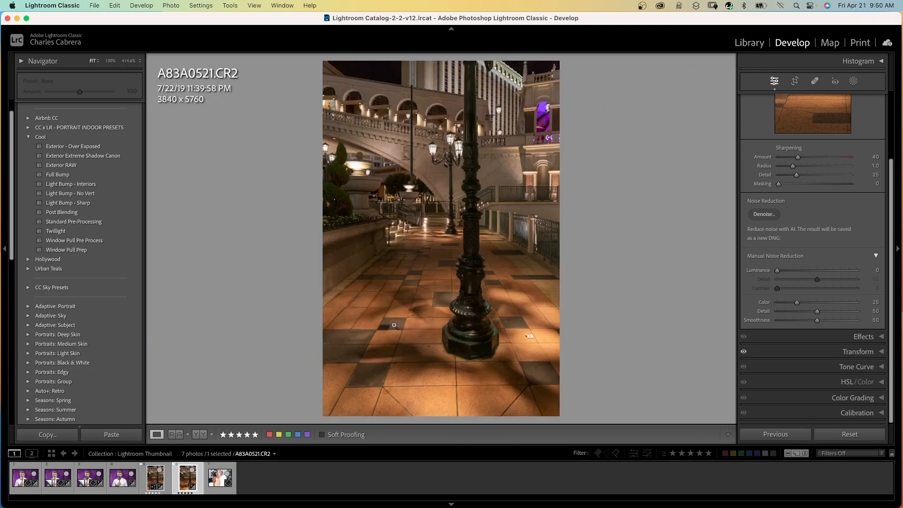
{"action": "key", "text": "c"}
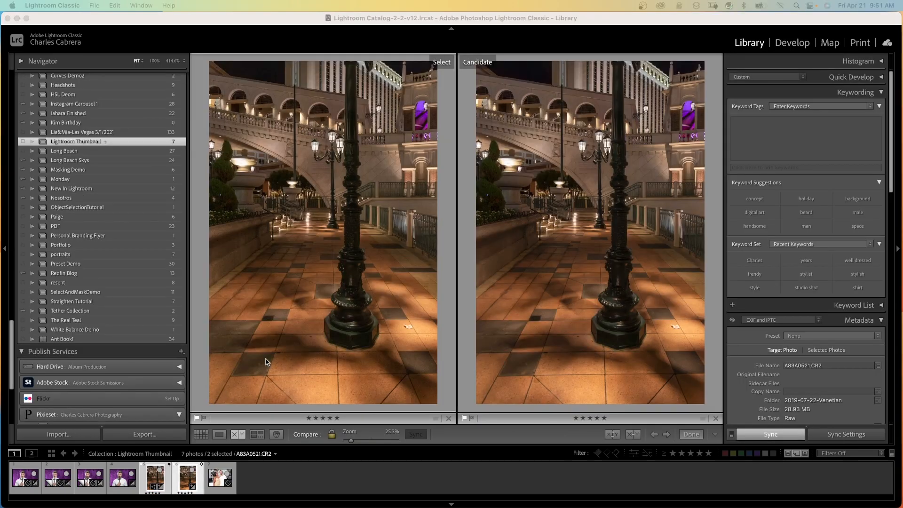
{"action": "left_click", "coordinate": [353, 254]}
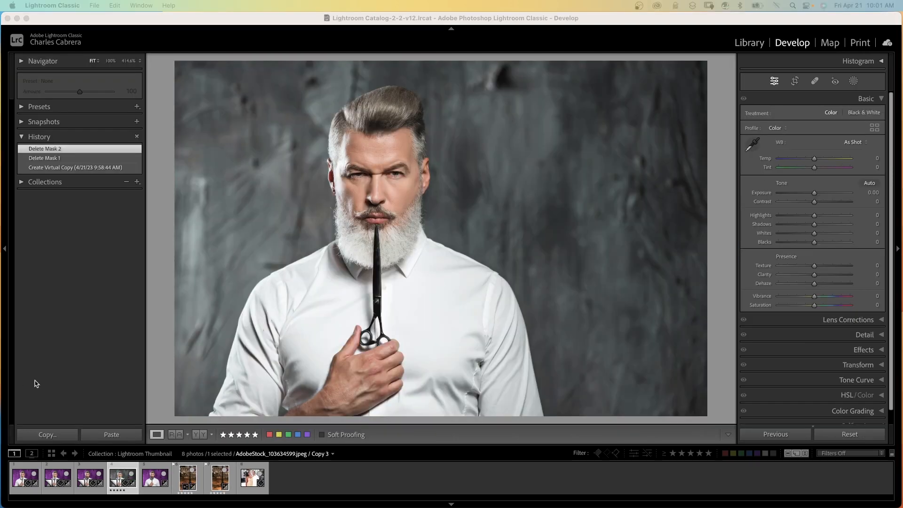
Create a mask covering Person 1's facial hair in the portrait of the man with scissors.
{"action": "left_click", "coordinate": [853, 81]}
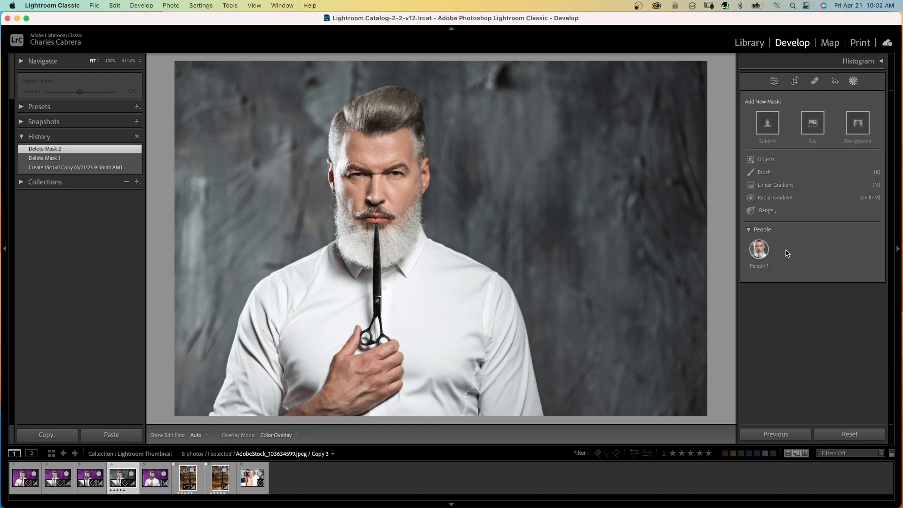
{"action": "left_click", "coordinate": [760, 252]}
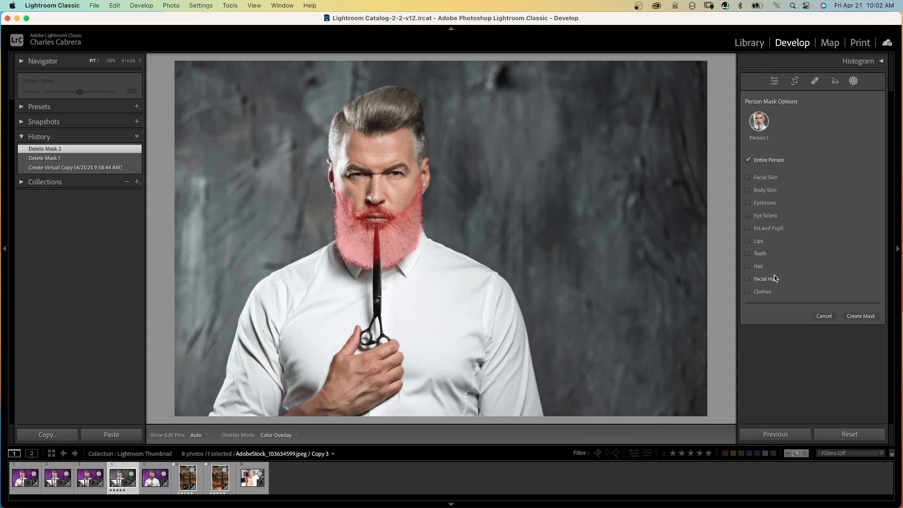
{"action": "left_click", "coordinate": [749, 279]}
{"action": "left_click", "coordinate": [860, 316]}
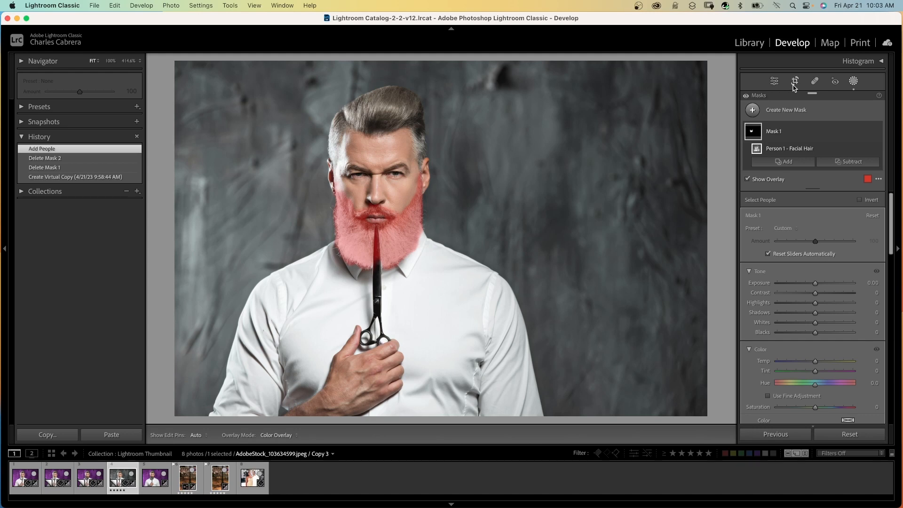
Darken the beard mask with Exposure -1.09, Contrast 6, Highlights -32 and Blacks -16, and compare it hidden and shown.
{"action": "scroll", "coordinate": [816, 280], "scroll_direction": "down", "scroll_amount": 1}
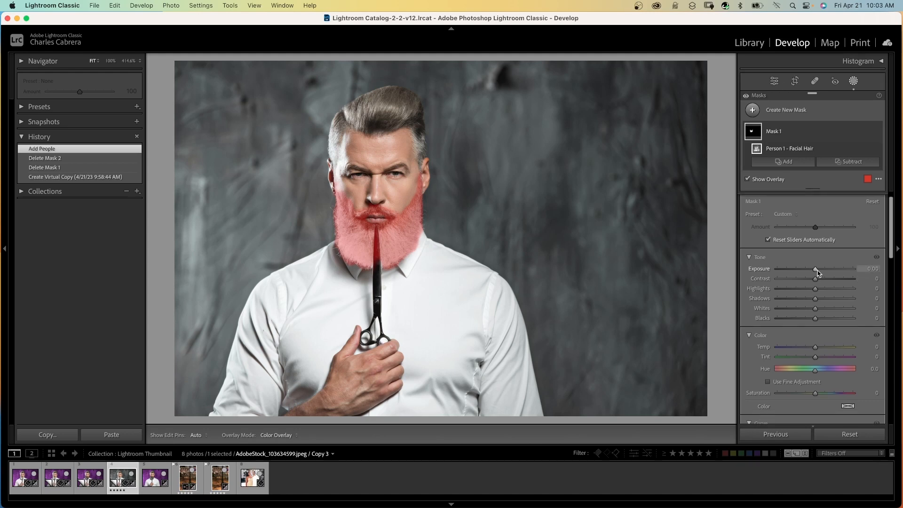
{"action": "left_click_drag", "start_coordinate": [817, 273], "coordinate": [810, 321]}
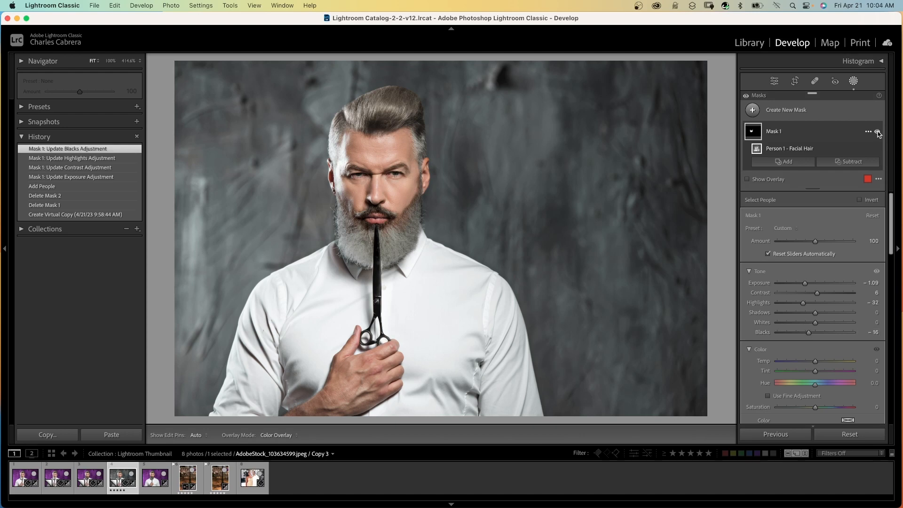
{"action": "left_click", "coordinate": [878, 132]}
{"action": "left_click", "coordinate": [878, 132]}
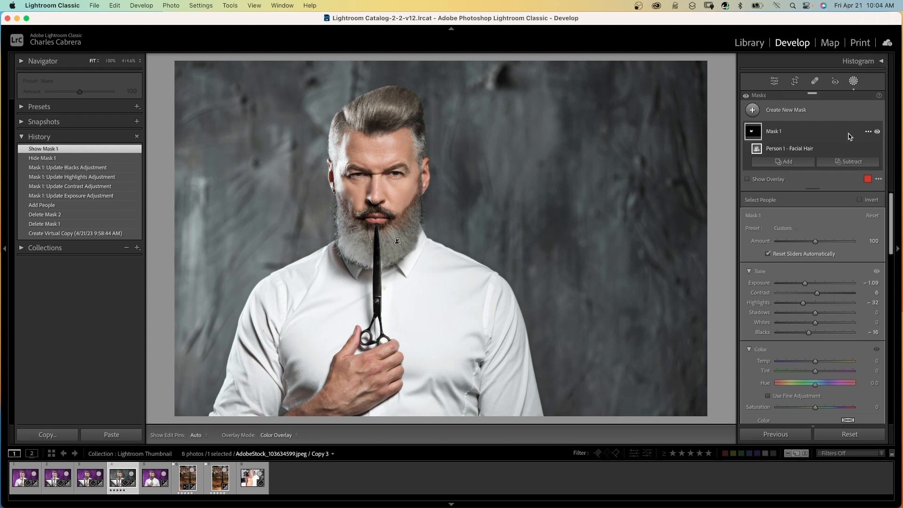
Add a new people mask covering only Person 1's hair.
{"action": "scroll", "coordinate": [819, 242], "scroll_direction": "down", "scroll_amount": 5}
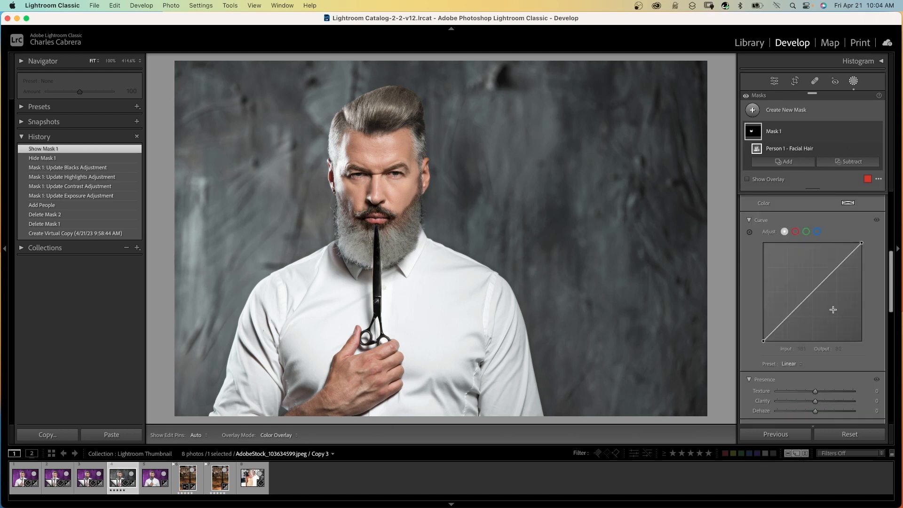
{"action": "left_click", "coordinate": [753, 112]}
{"action": "left_click", "coordinate": [763, 224]}
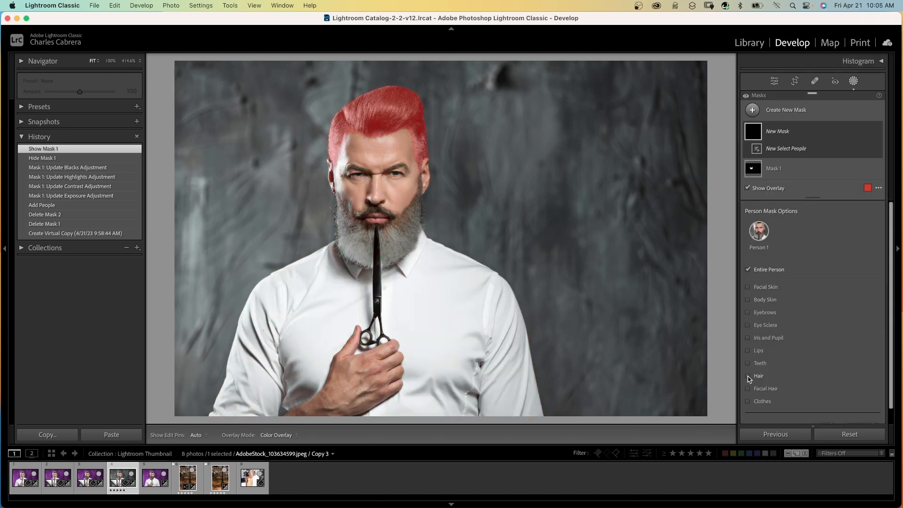
{"action": "left_click", "coordinate": [748, 376]}
{"action": "scroll", "coordinate": [819, 357], "scroll_direction": "down", "scroll_amount": 2}
{"action": "left_click", "coordinate": [863, 411]}
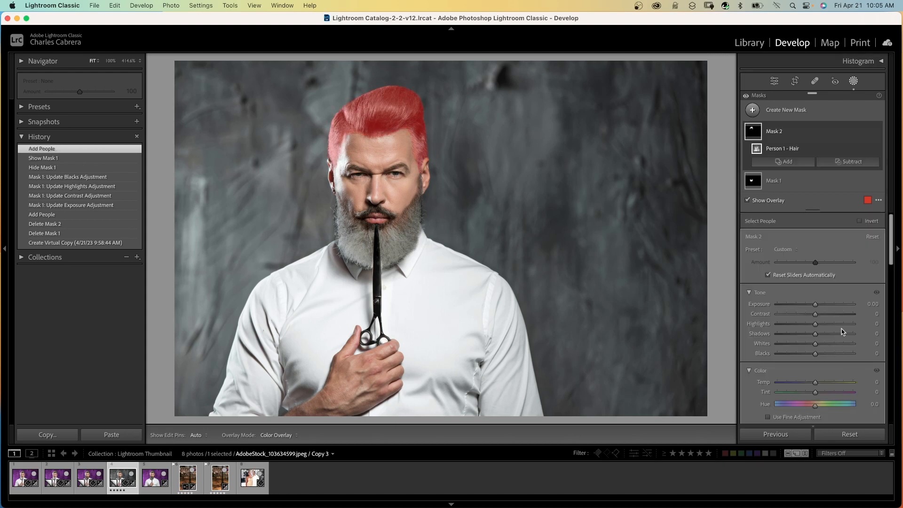
Darken the hair mask by lowering its curve's white endpoint to an output slightly below 184, and compare with all masks hidden.
{"action": "scroll", "coordinate": [842, 331], "scroll_direction": "down", "scroll_amount": 5}
{"action": "left_click_drag", "start_coordinate": [862, 279], "coordinate": [874, 307]}
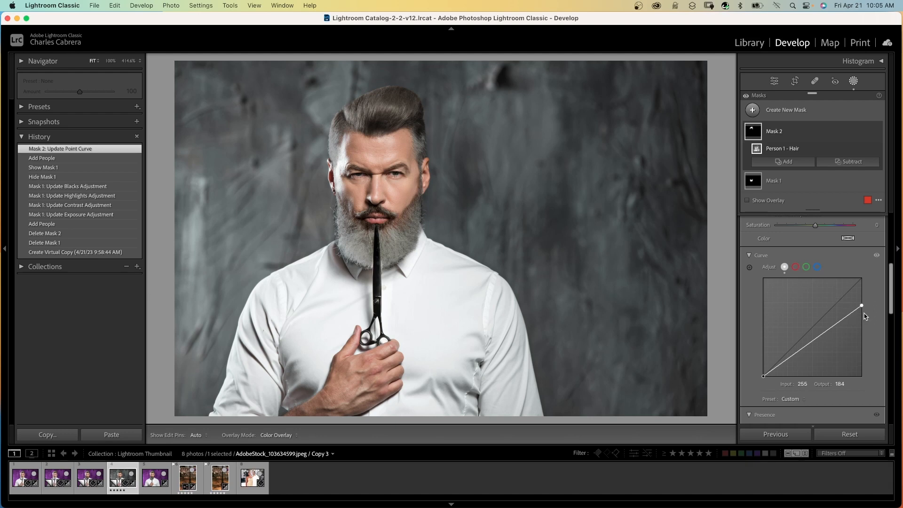
{"action": "left_click_drag", "start_coordinate": [862, 306], "coordinate": [862, 309]}
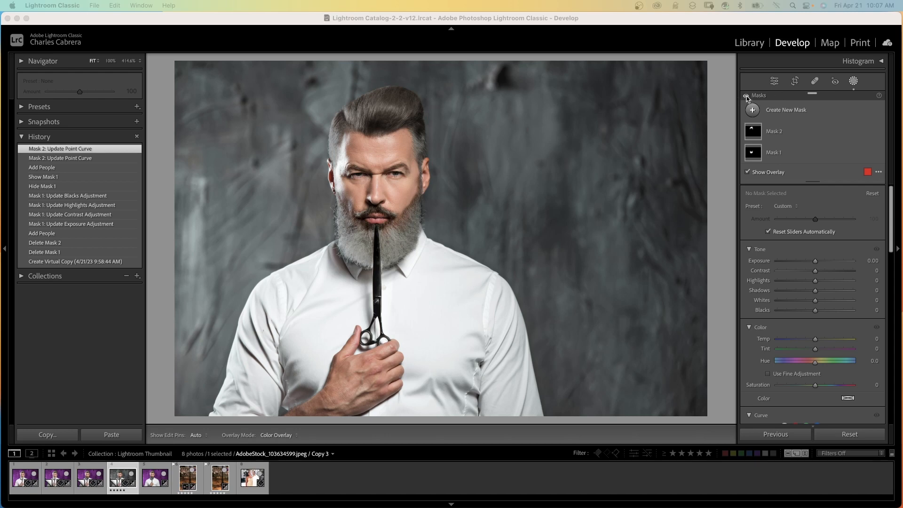
{"action": "left_click", "coordinate": [747, 96]}
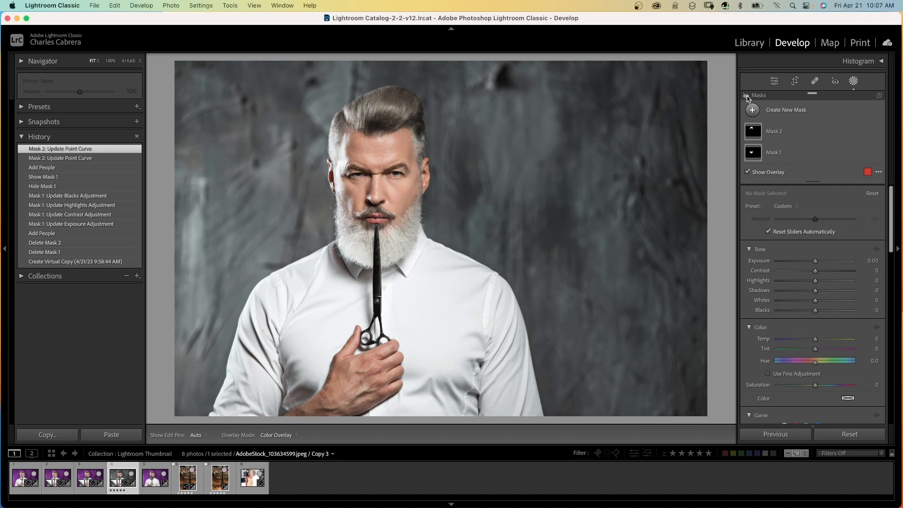
{"action": "left_click", "coordinate": [747, 97]}
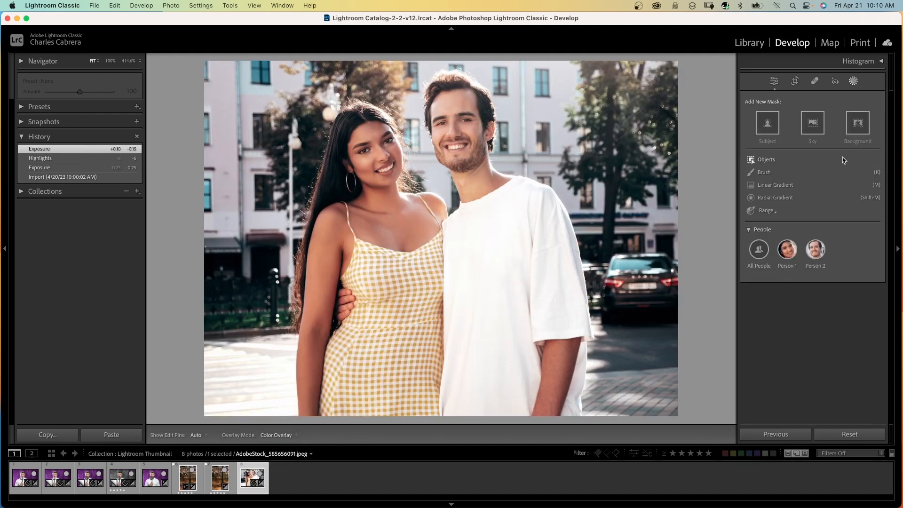
Create a mask covering Person 1's clothes in the couple photo.
{"action": "left_click", "coordinate": [790, 255]}
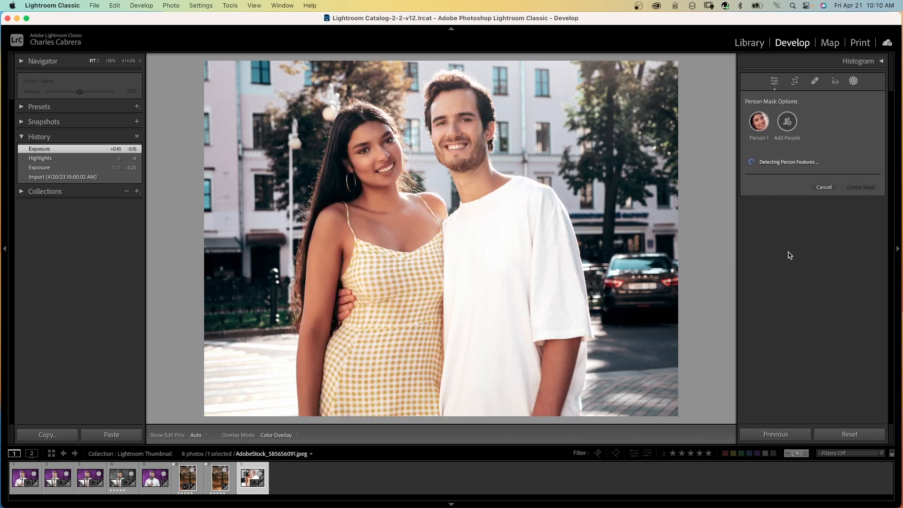
{"action": "left_click", "coordinate": [748, 279]}
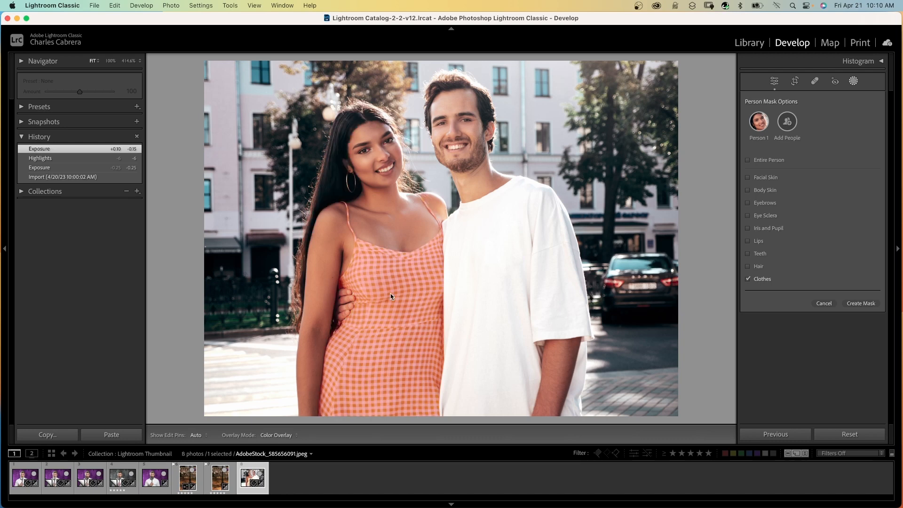
{"action": "left_click", "coordinate": [861, 303]}
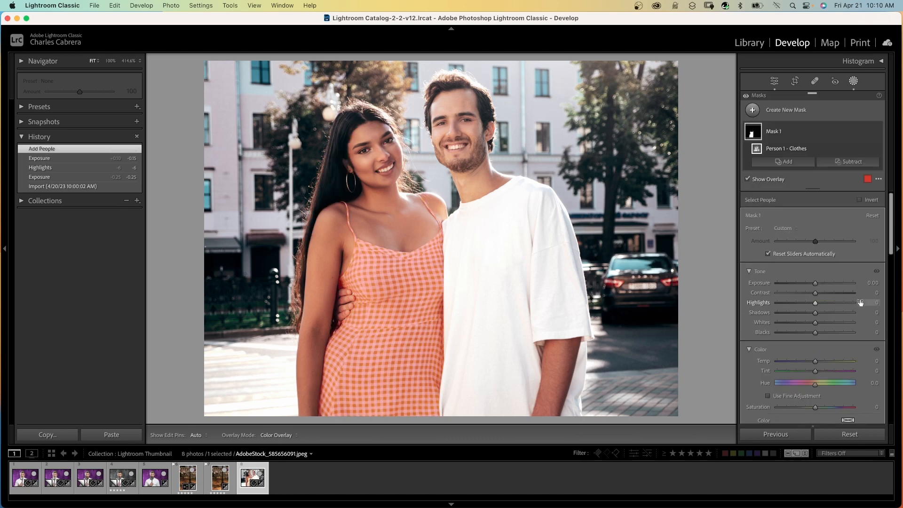
Rename the dress mask to Clothes and set its Hue to 56.7 to recolour the dress green.
{"action": "right_click", "coordinate": [837, 131]}
{"action": "left_click", "coordinate": [837, 138]}
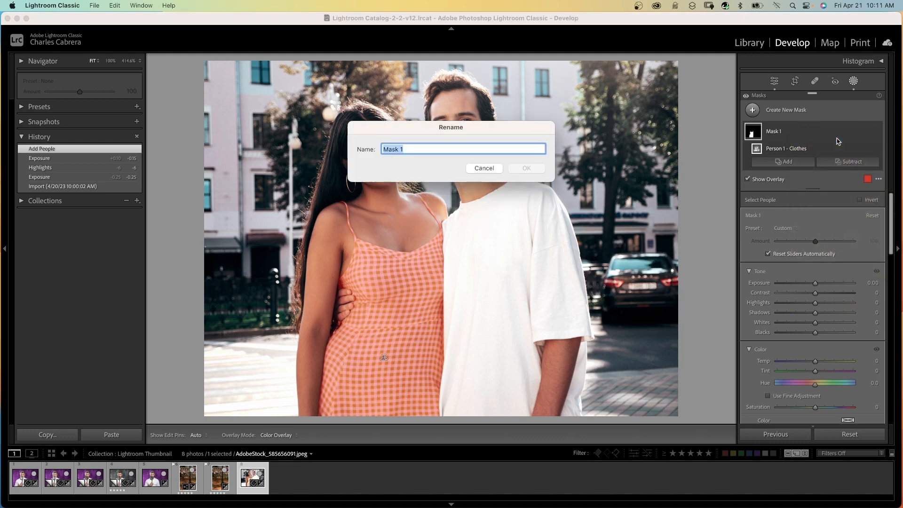
{"action": "type", "text": "Clothes"}
{"action": "key", "text": "Return"}
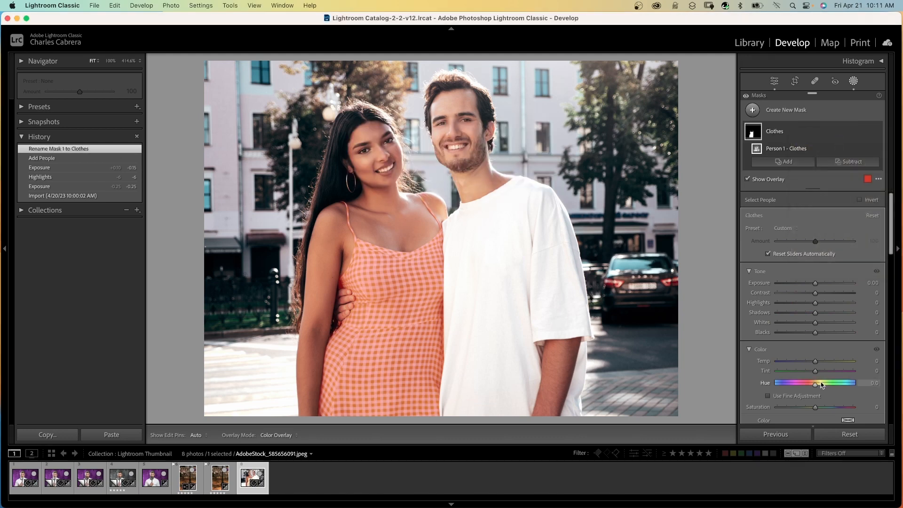
{"action": "left_click_drag", "start_coordinate": [815, 386], "coordinate": [828, 387]}
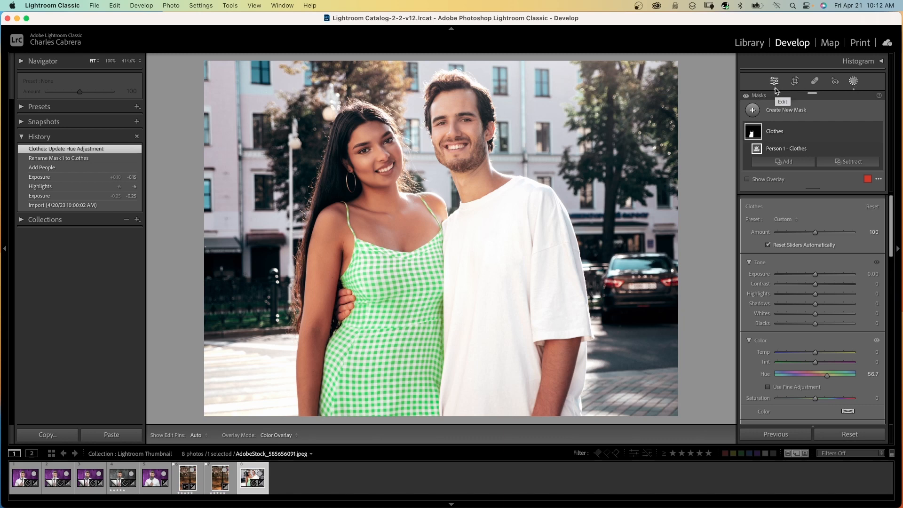
Add a mask covering Person 2's facial hair and lower its exposure slightly.
{"action": "left_click", "coordinate": [753, 110]}
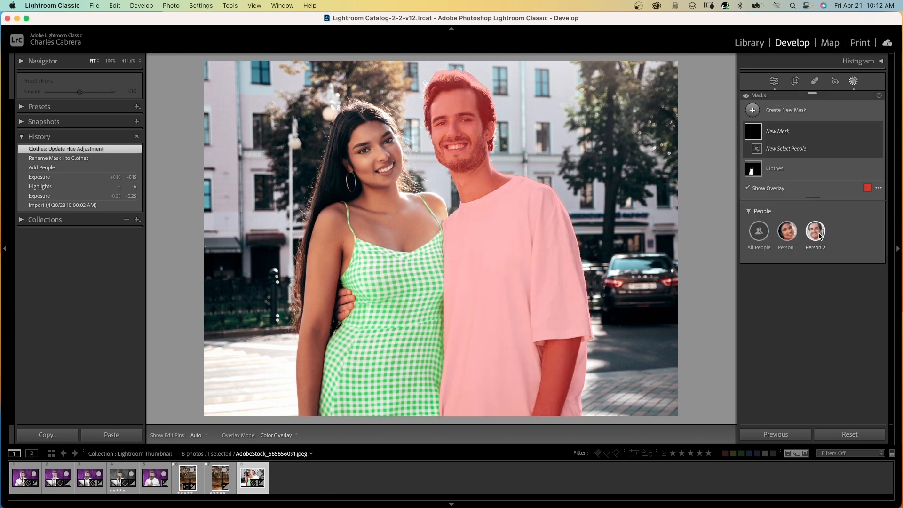
{"action": "left_click", "coordinate": [819, 236]}
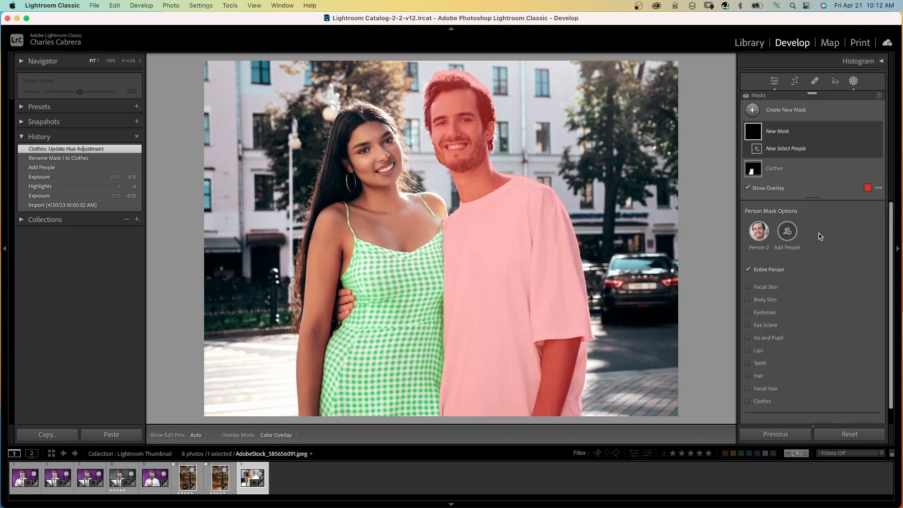
{"action": "left_click", "coordinate": [748, 388]}
{"action": "scroll", "coordinate": [881, 226], "scroll_direction": "down", "scroll_amount": 1}
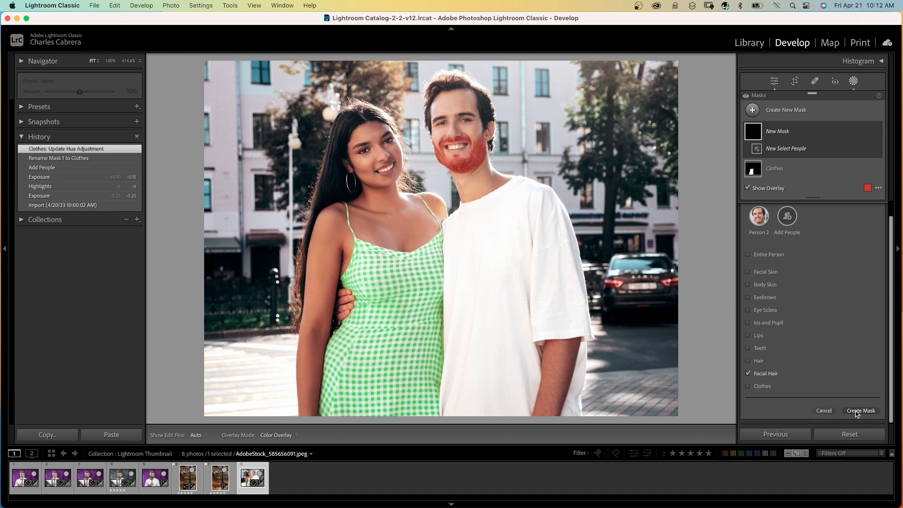
{"action": "left_click", "coordinate": [857, 414]}
{"action": "left_click_drag", "start_coordinate": [815, 304], "coordinate": [816, 304]}
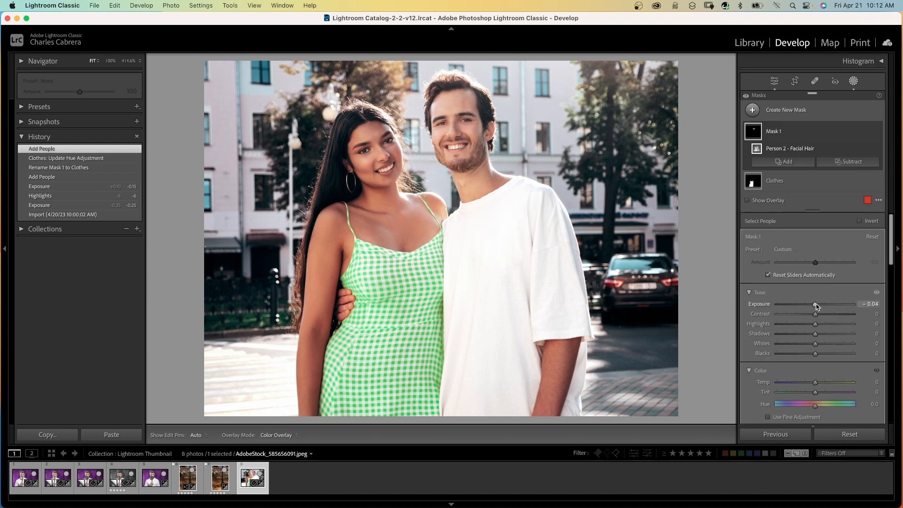
Return to the global edit settings and toggle the Basic adjustments to compare the couple photo.
{"action": "left_click", "coordinate": [774, 81]}
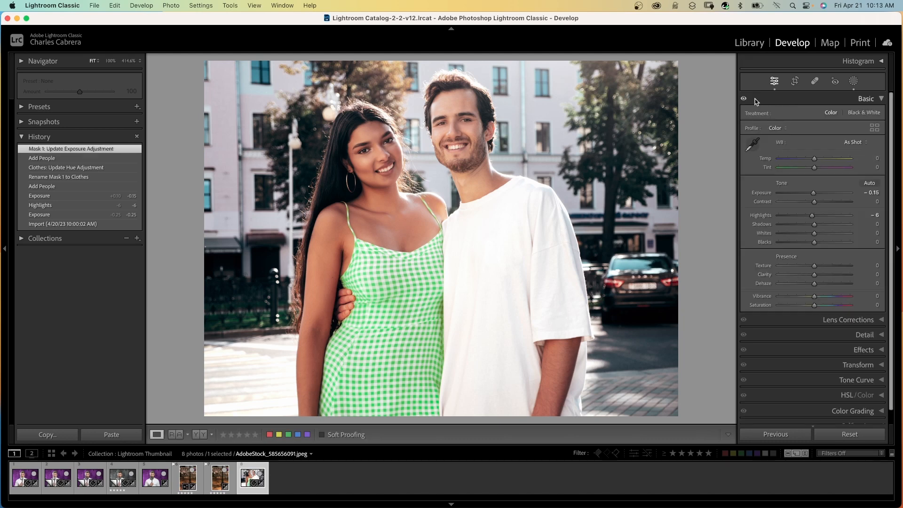
{"action": "key", "text": "alt"}
{"action": "left_click", "coordinate": [744, 100]}
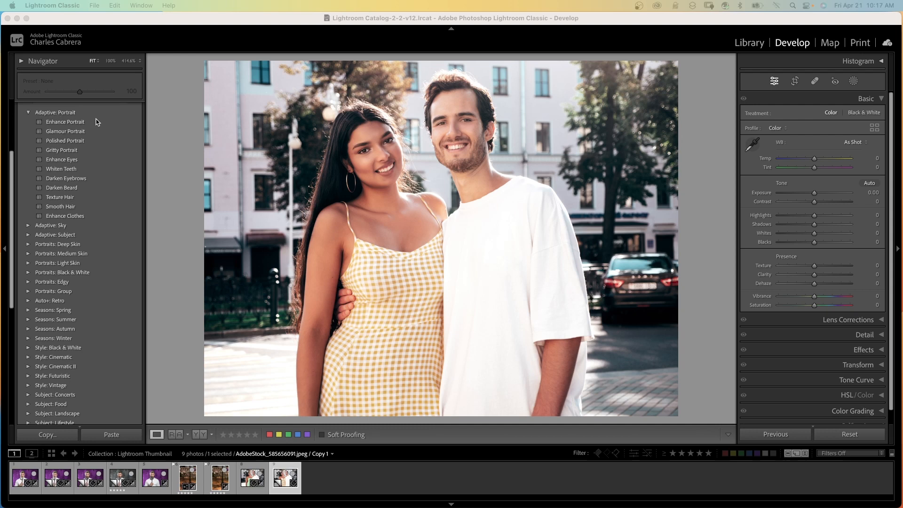
Apply the Polished Portrait adaptive preset to the couple photo and inspect the individual masks it generates, from hair to facial skin.
{"action": "left_click", "coordinate": [111, 121]}
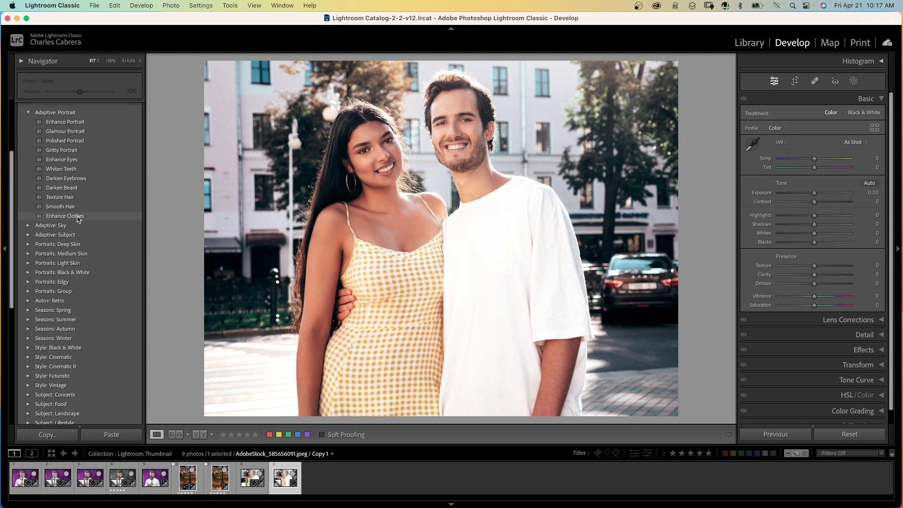
{"action": "left_click", "coordinate": [65, 141]}
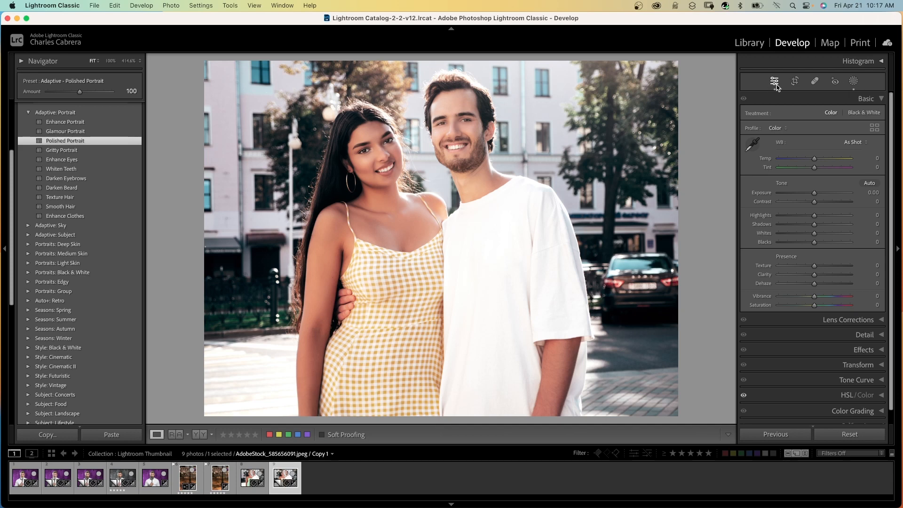
{"action": "left_click", "coordinate": [853, 82]}
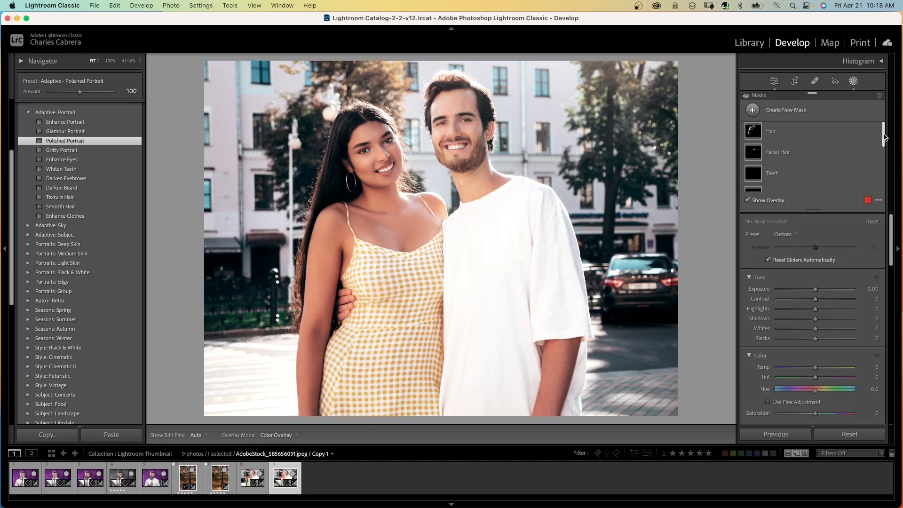
{"action": "left_click_drag", "start_coordinate": [884, 137], "coordinate": [881, 184]}
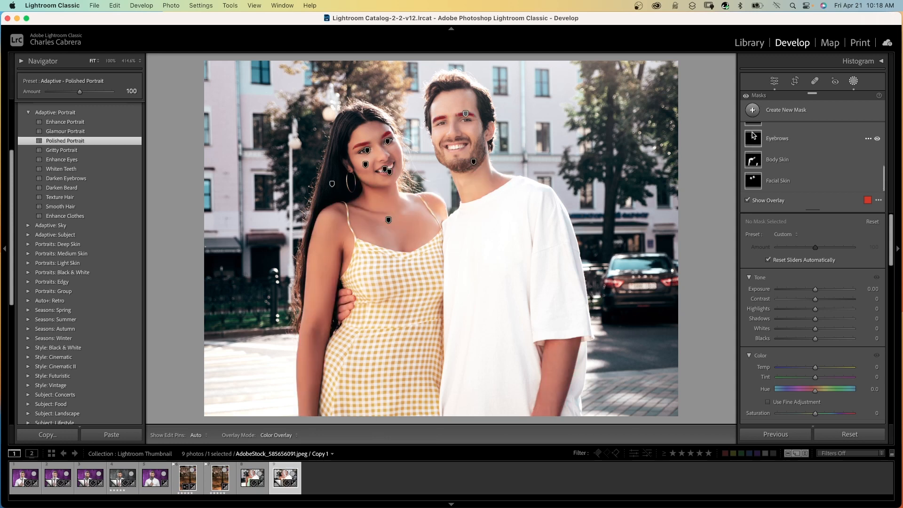
{"action": "scroll", "coordinate": [753, 150], "scroll_direction": "up", "scroll_amount": 3}
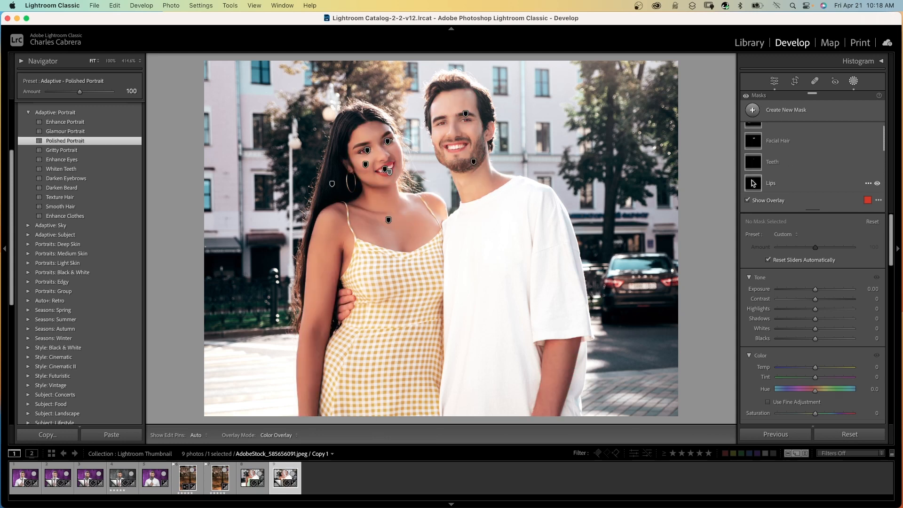
{"action": "scroll", "coordinate": [755, 160], "scroll_direction": "down", "scroll_amount": 3}
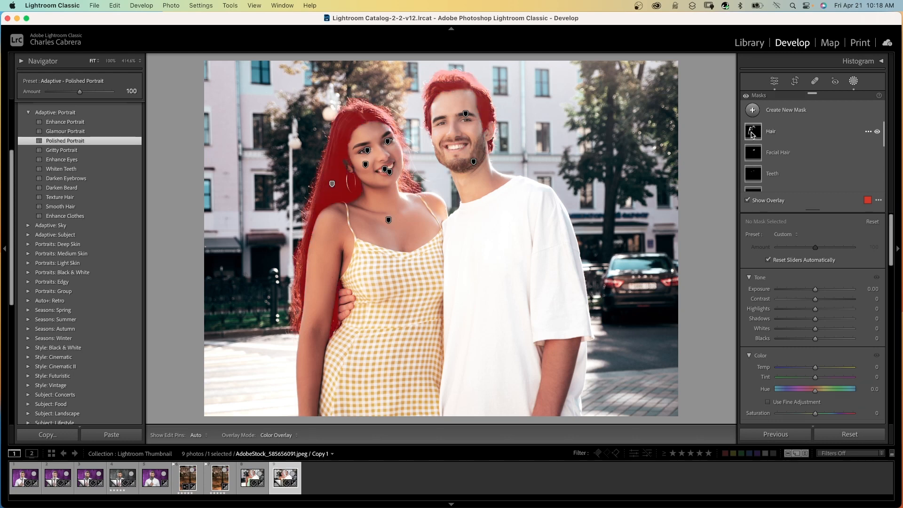
{"action": "scroll", "coordinate": [755, 149], "scroll_direction": "down", "scroll_amount": 1}
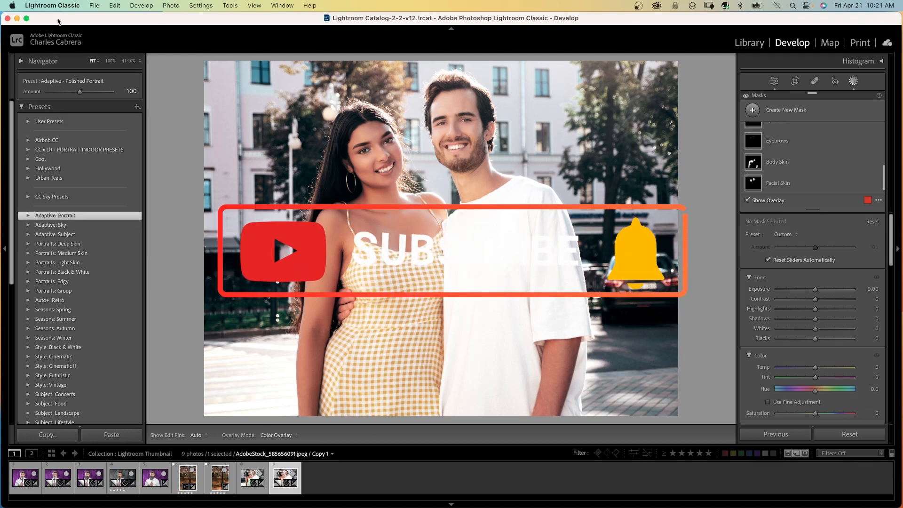
Open the External Editing preferences and review the Photoshop versions available for editing photos.
{"action": "left_click", "coordinate": [52, 5]}
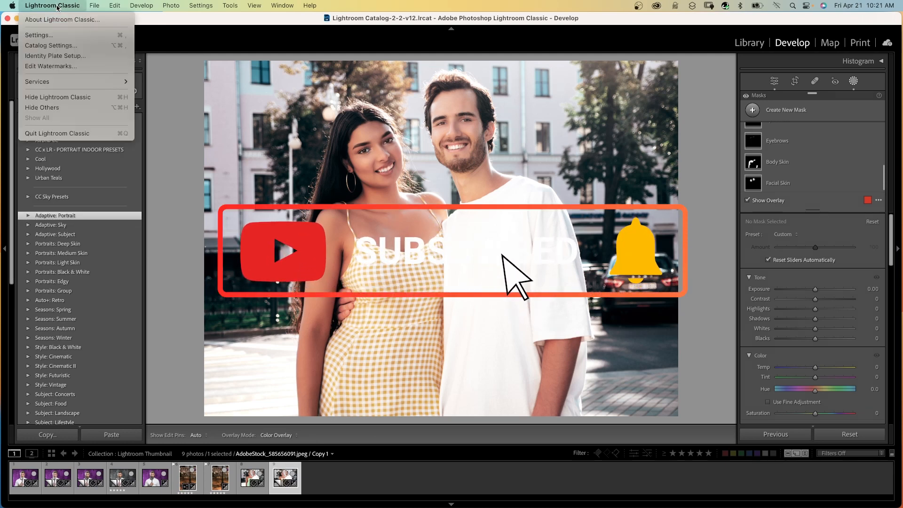
{"action": "left_click", "coordinate": [47, 42]}
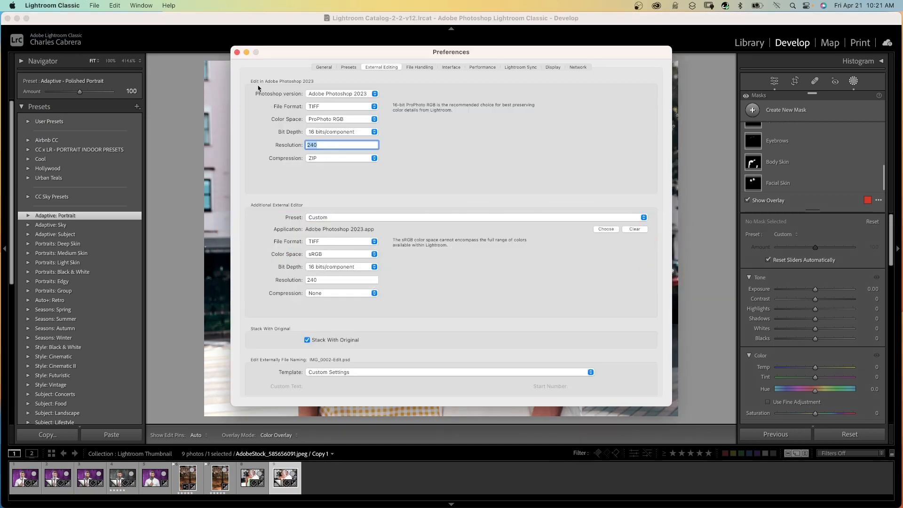
{"action": "left_click", "coordinate": [375, 94]}
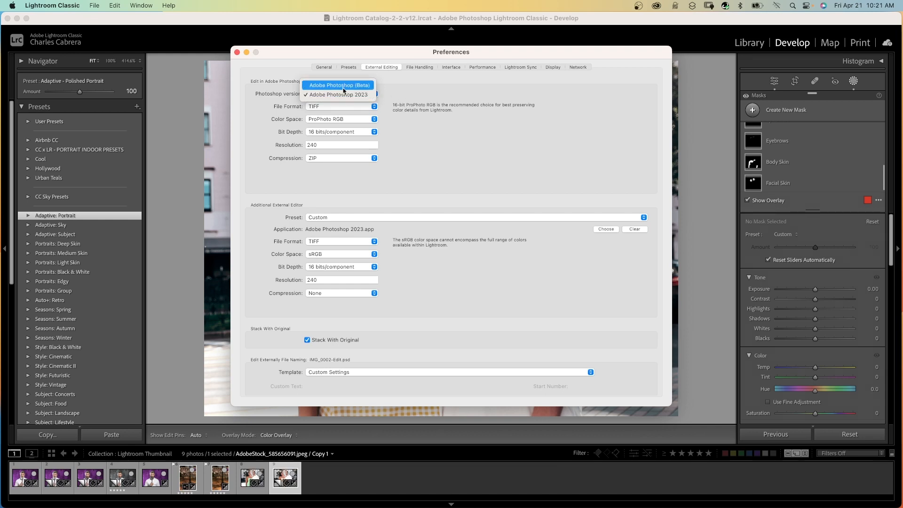
{"action": "left_click", "coordinate": [358, 89]}
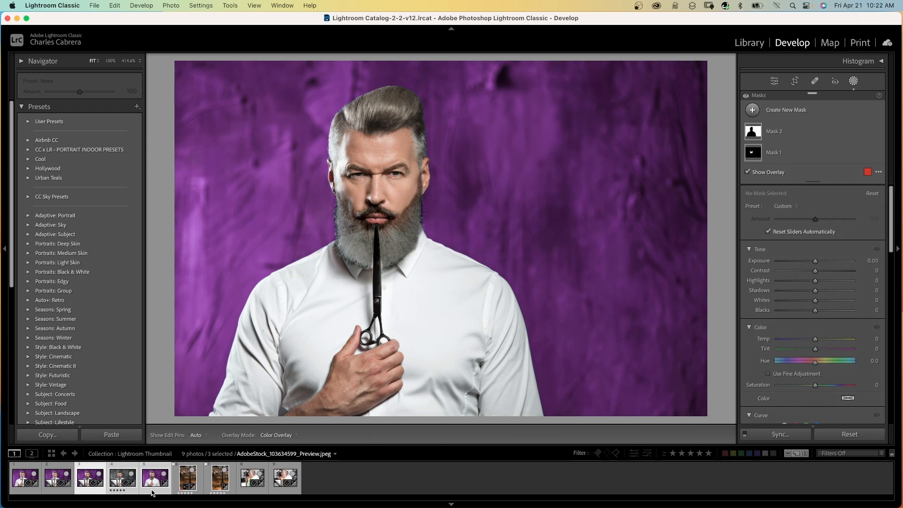
Bring up the Edit In options for the three selected photos of the bearded man.
{"action": "right_click", "coordinate": [151, 492]}
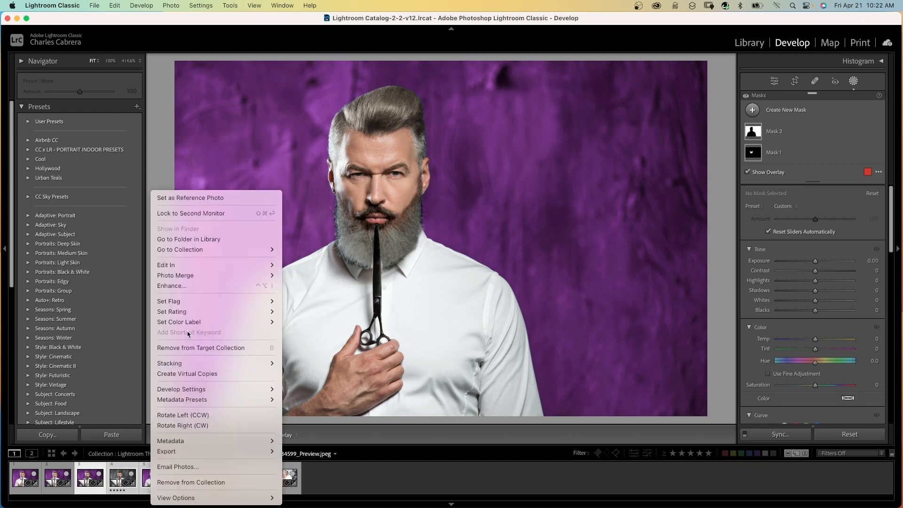
{"action": "mouse_move", "coordinate": [194, 264]}
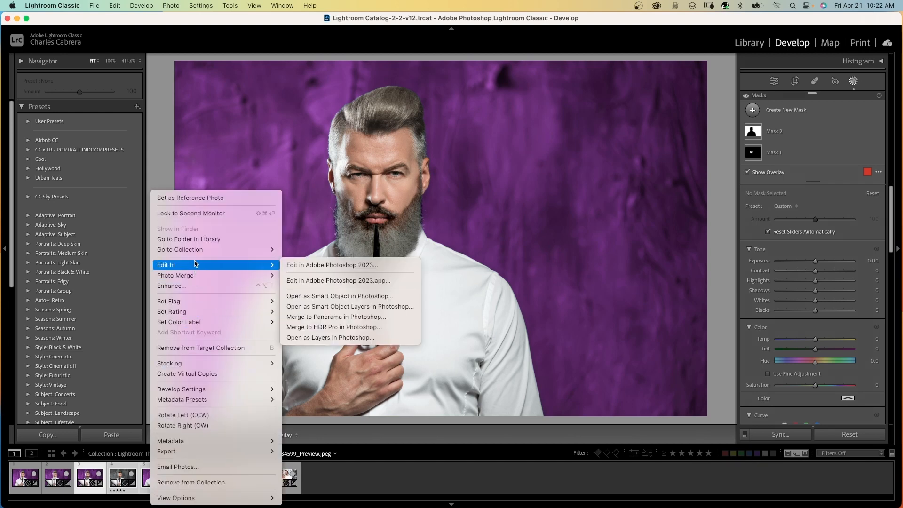